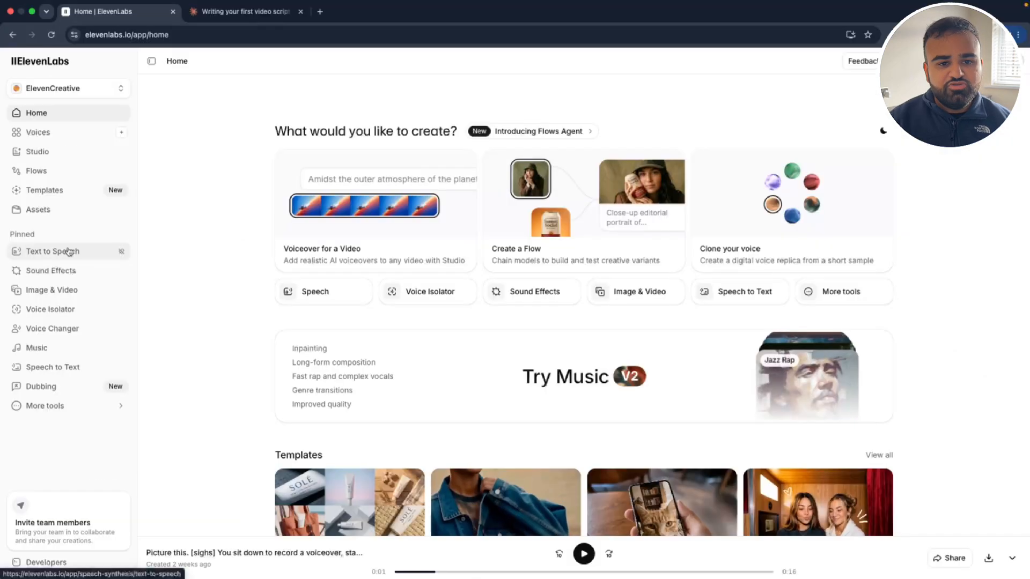
Step: Enter the voiceover script in Text to Speech, running from "Picture this. You sit down to record a voiceover" to "doing this for years. Wild."
{"action": "left_click", "coordinate": [114, 289]}
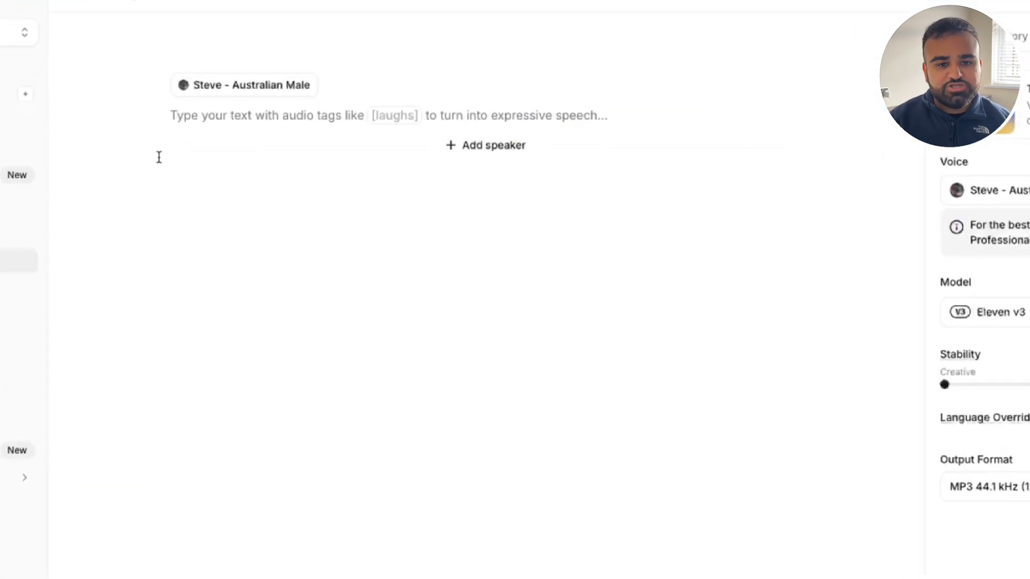
{"action": "type", "text": "Picture this. You sit down to record a voiceover, stare at the "}
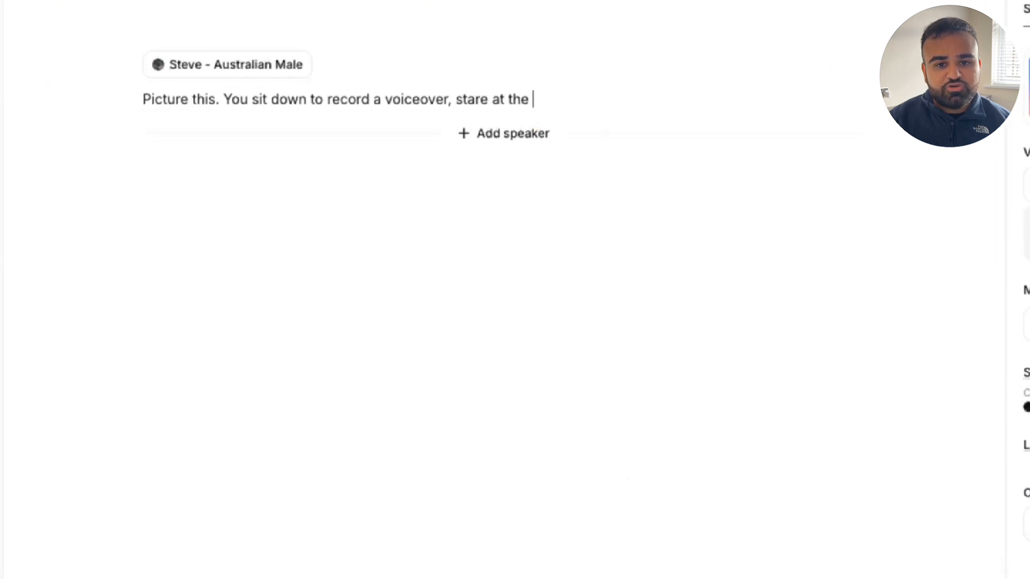
{"action": "type", "text": "microphone, and just... freeze. We've all been there. But now? You just type what you want to say"}
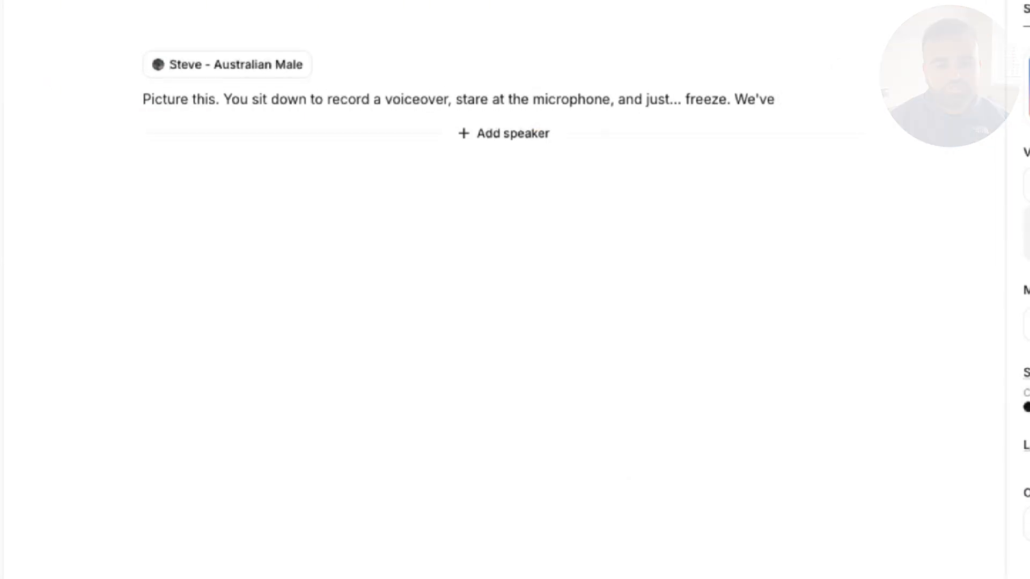
{"action": "type", "text": ", and it sound like you've been doing this for years. Wild."}
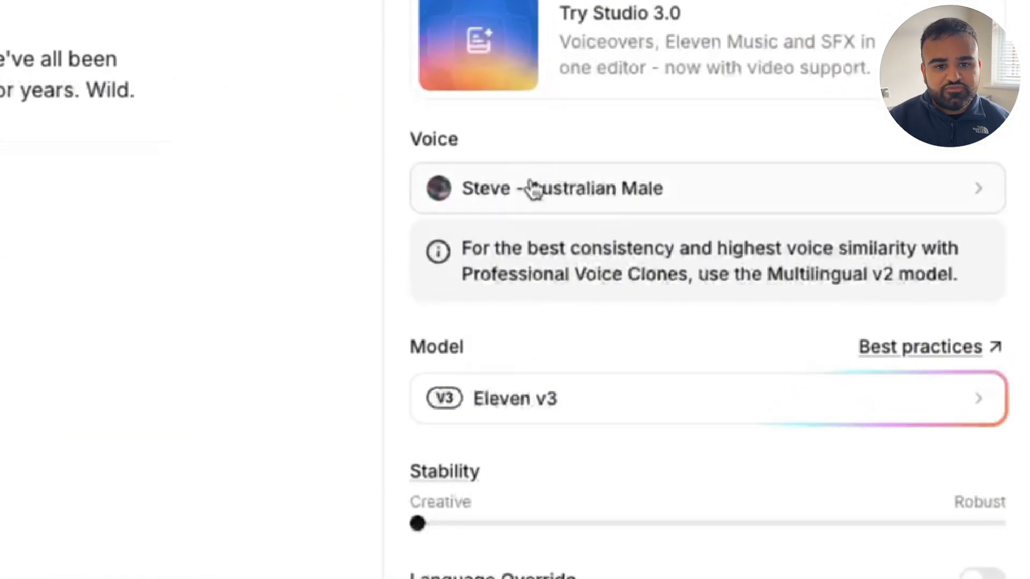
Step: Filter the available voices by language English, accent Australian, category Conversational, gender Male and age Middle Aged
{"action": "left_click", "coordinate": [531, 187]}
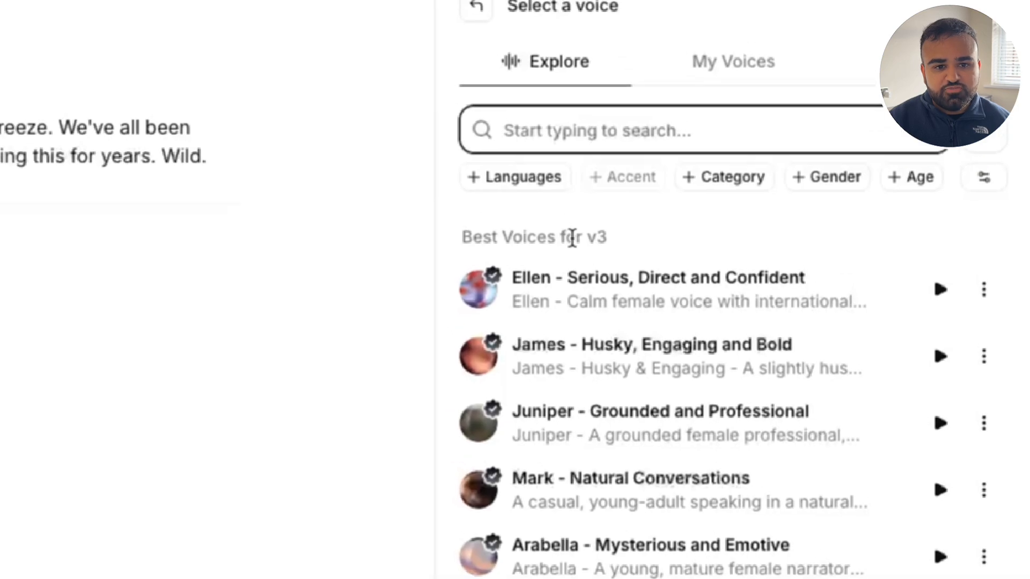
{"action": "left_click", "coordinate": [514, 177]}
{"action": "left_click", "coordinate": [503, 359]}
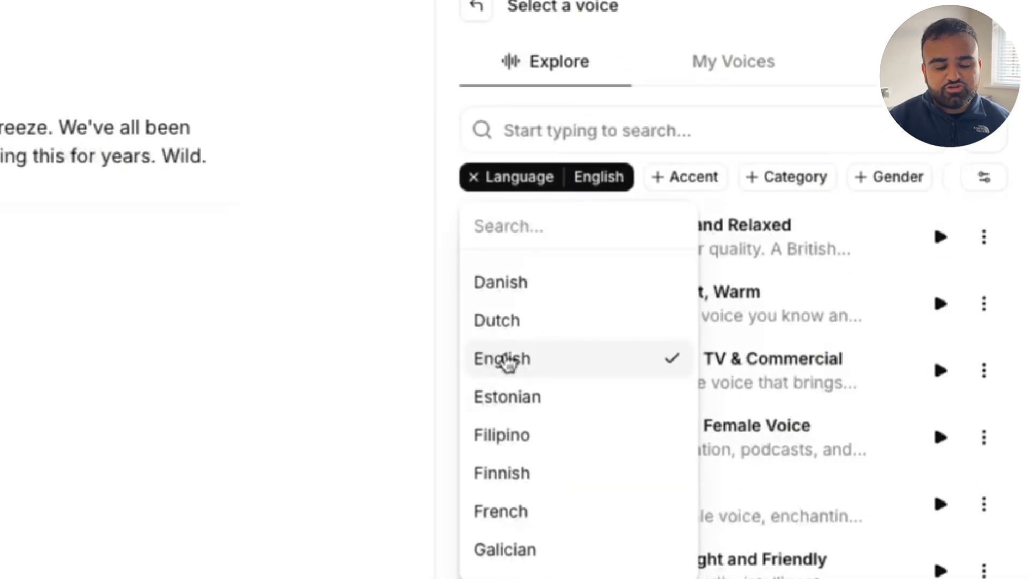
{"action": "left_click", "coordinate": [662, 187]}
{"action": "left_click", "coordinate": [697, 350]}
{"action": "left_click", "coordinate": [850, 177]}
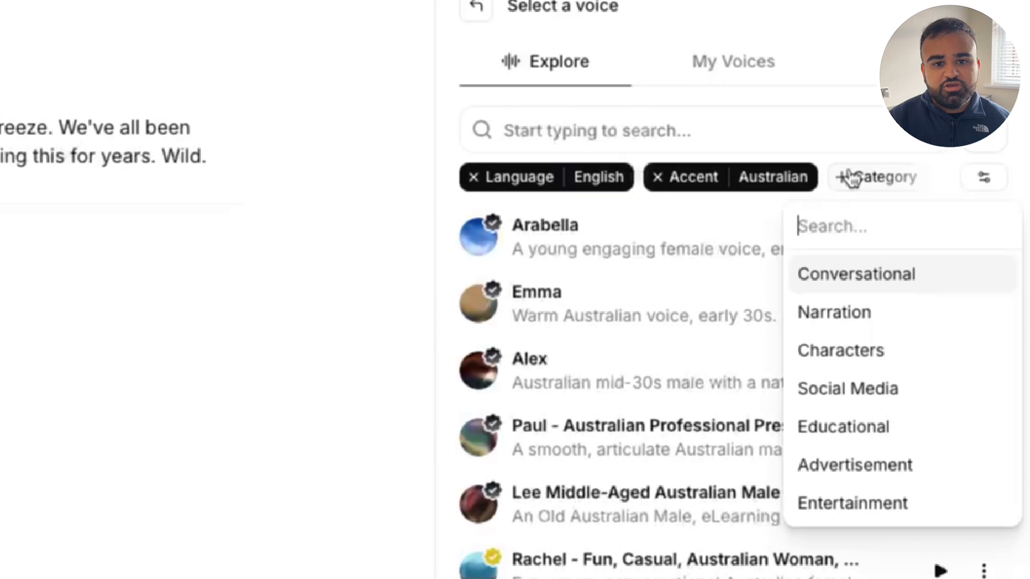
{"action": "left_click", "coordinate": [853, 272]}
{"action": "left_click", "coordinate": [864, 180]}
{"action": "left_click", "coordinate": [861, 224]}
{"action": "left_click", "coordinate": [898, 177]}
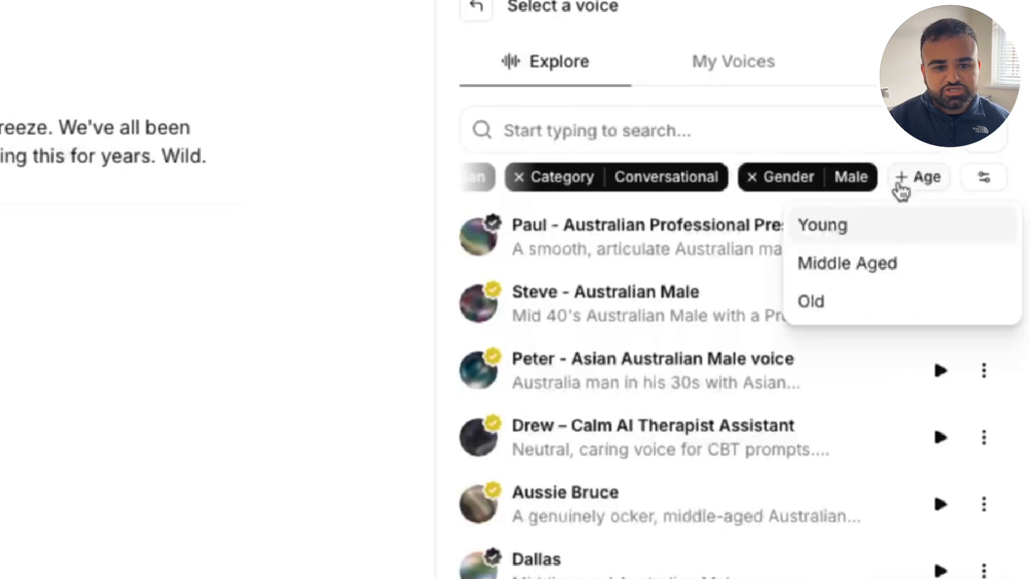
{"action": "left_click", "coordinate": [858, 263]}
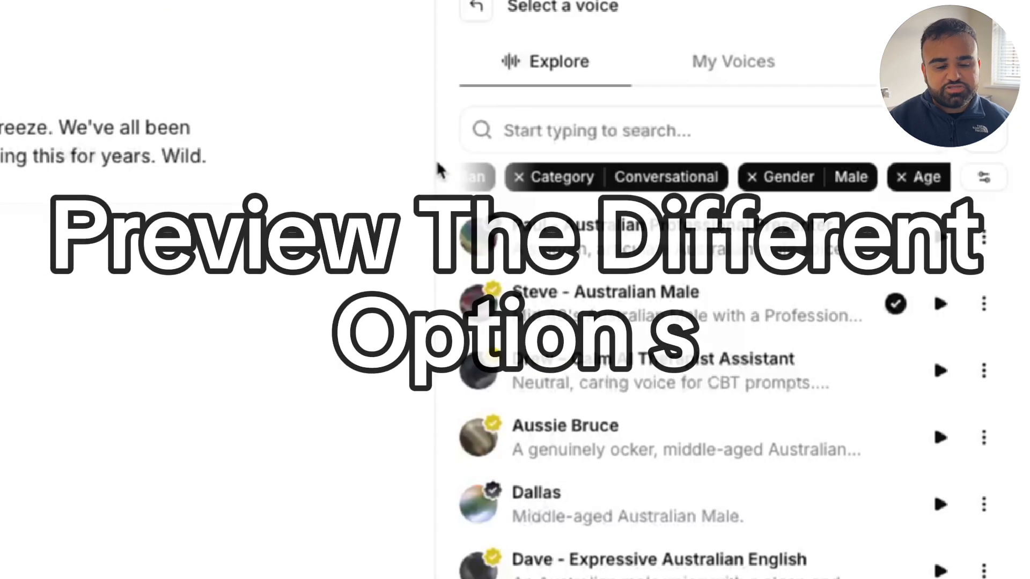
Step: Preview some of the filtered voices and select Aussie Bruce as the speaker
{"action": "left_click", "coordinate": [941, 371]}
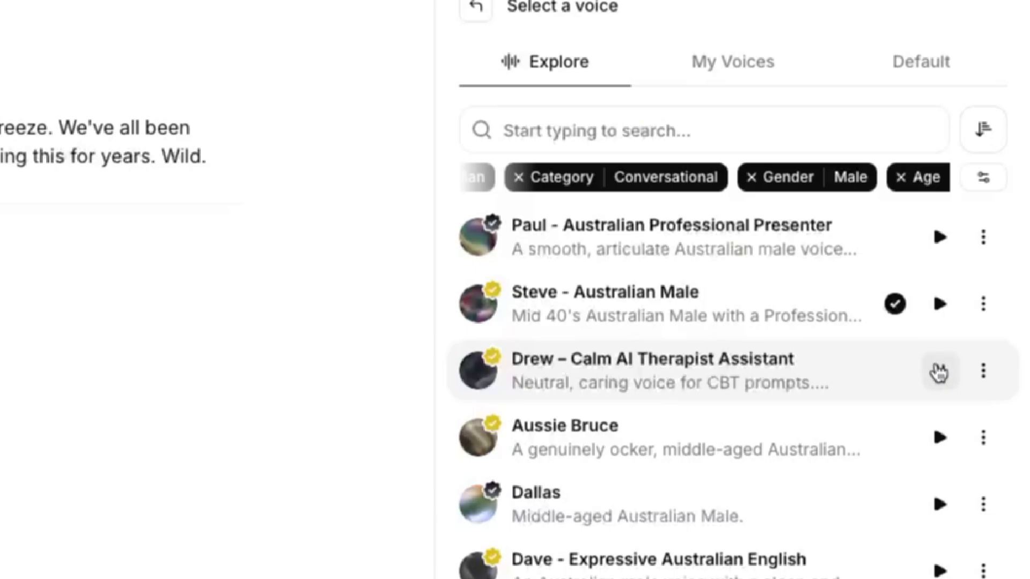
{"action": "left_click", "coordinate": [939, 508]}
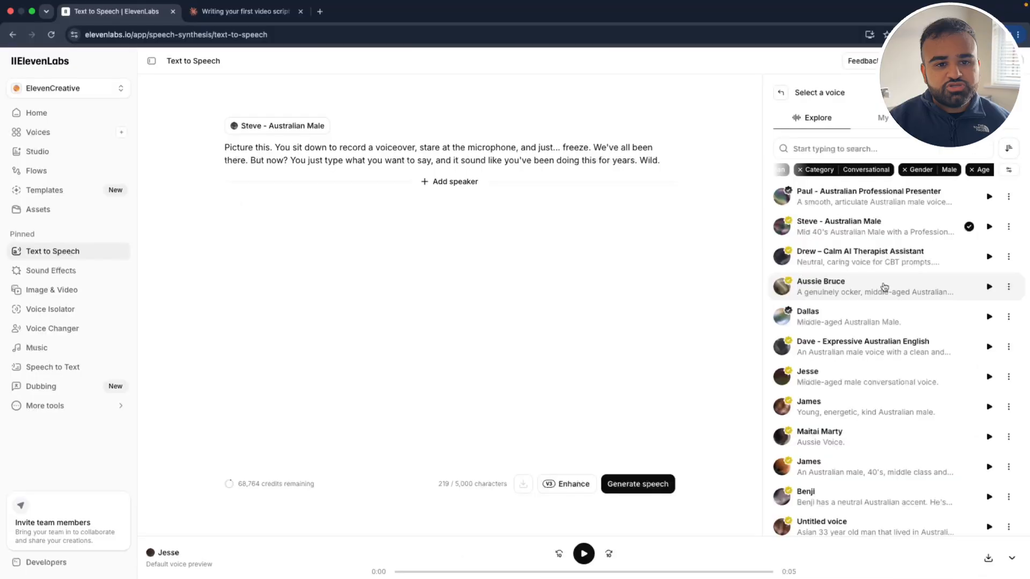
{"action": "left_click", "coordinate": [883, 287]}
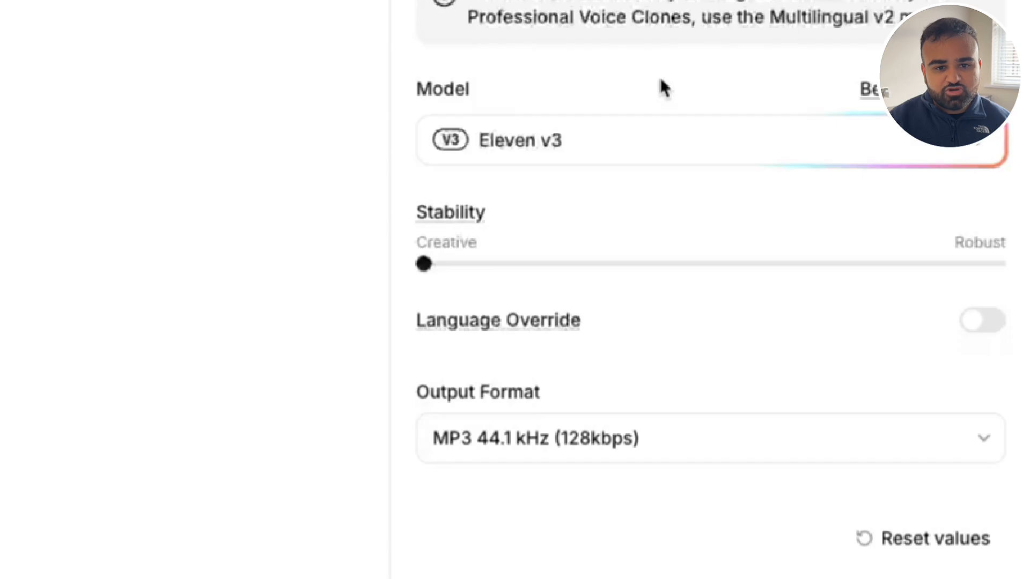
Step: Set the stability to Natural, generate the speech and play Generation 1
{"action": "left_click_drag", "start_coordinate": [492, 265], "coordinate": [834, 267]}
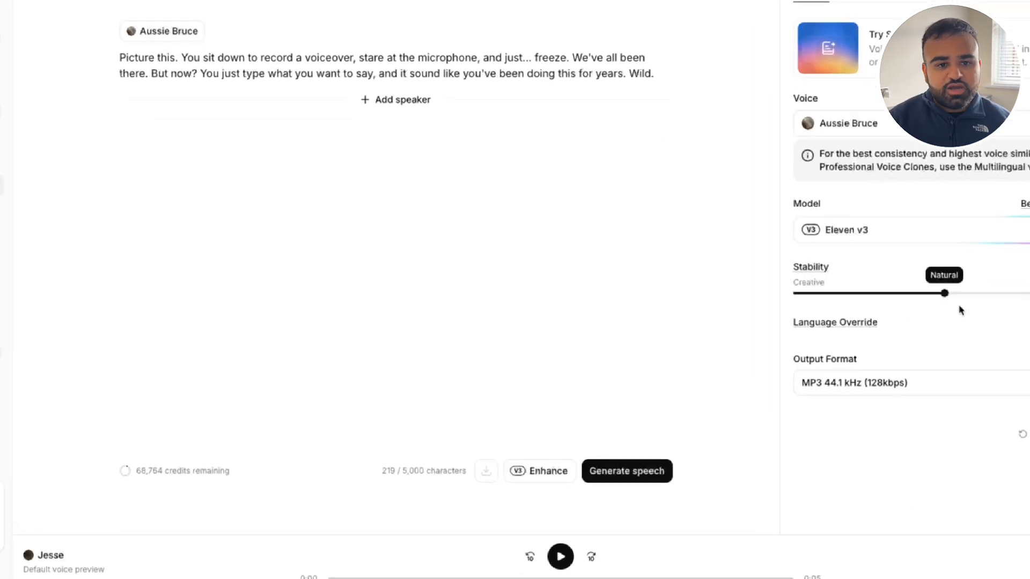
{"action": "left_click", "coordinate": [636, 424]}
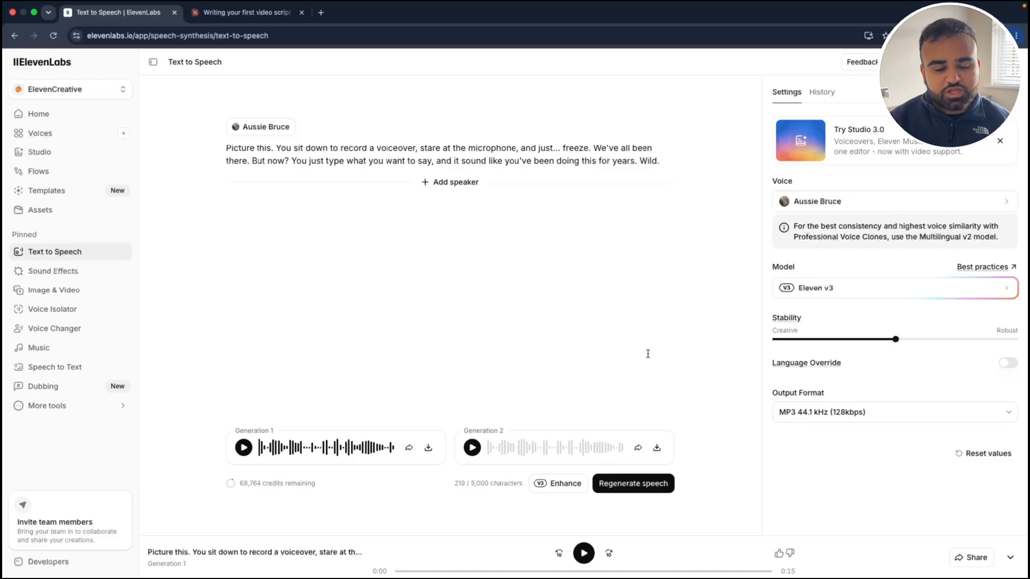
{"action": "left_click", "coordinate": [243, 448]}
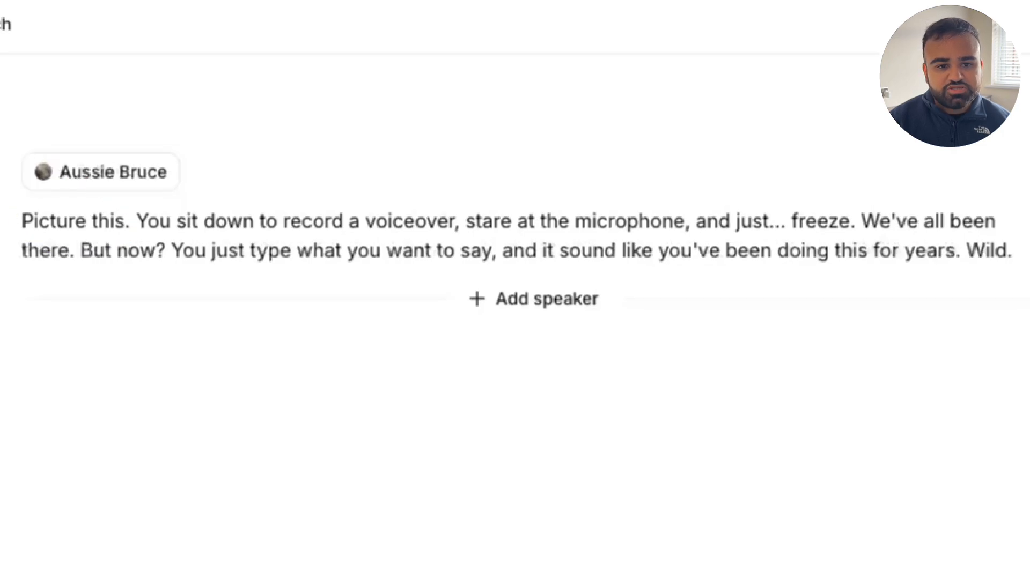
Step: Insert the audio tags [sighs] after "this", [whispers] before "freeze", [excited] after "there" and [laughs] after "years", and generate the speech again
{"action": "left_click", "coordinate": [124, 221]}
{"action": "type", "text": "[sighs]"}
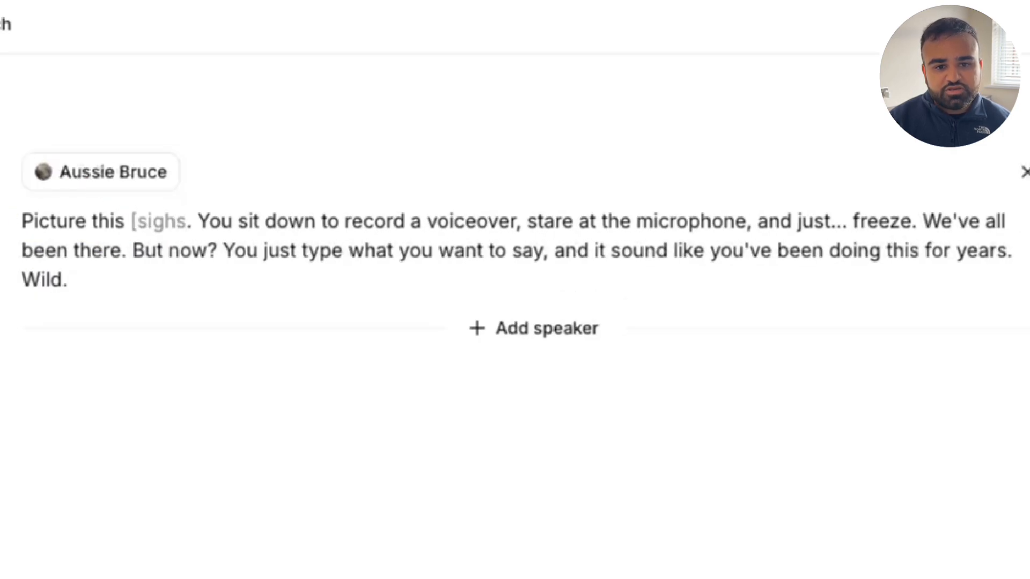
{"action": "left_click", "coordinate": [867, 222]}
{"action": "type", "text": "[whispers]"}
{"action": "left_click", "coordinate": [285, 250]}
{"action": "type", "text": "[excited]"}
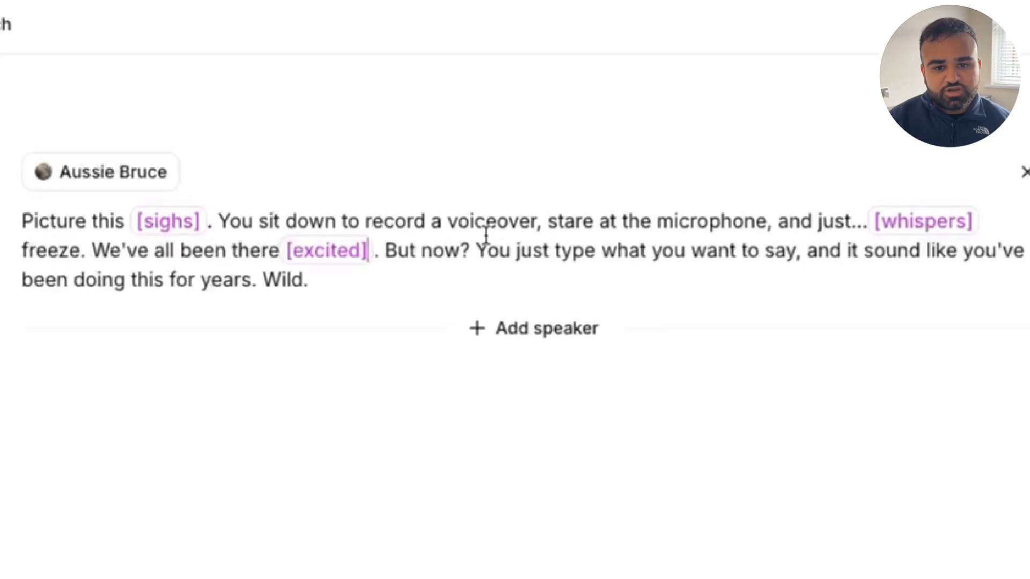
{"action": "left_click", "coordinate": [253, 281]}
{"action": "type", "text": "[laughs]"}
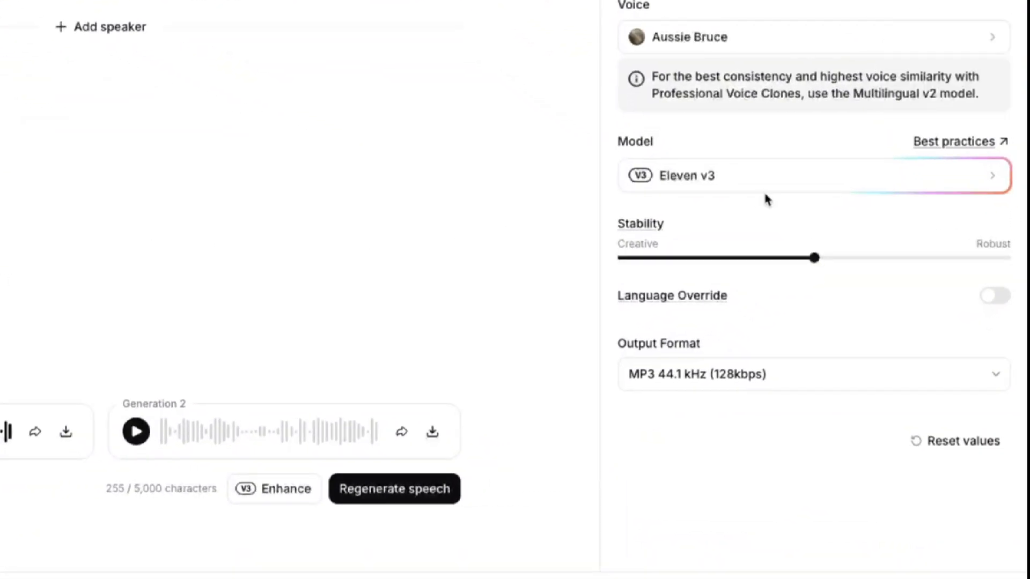
{"action": "left_click", "coordinate": [766, 186]}
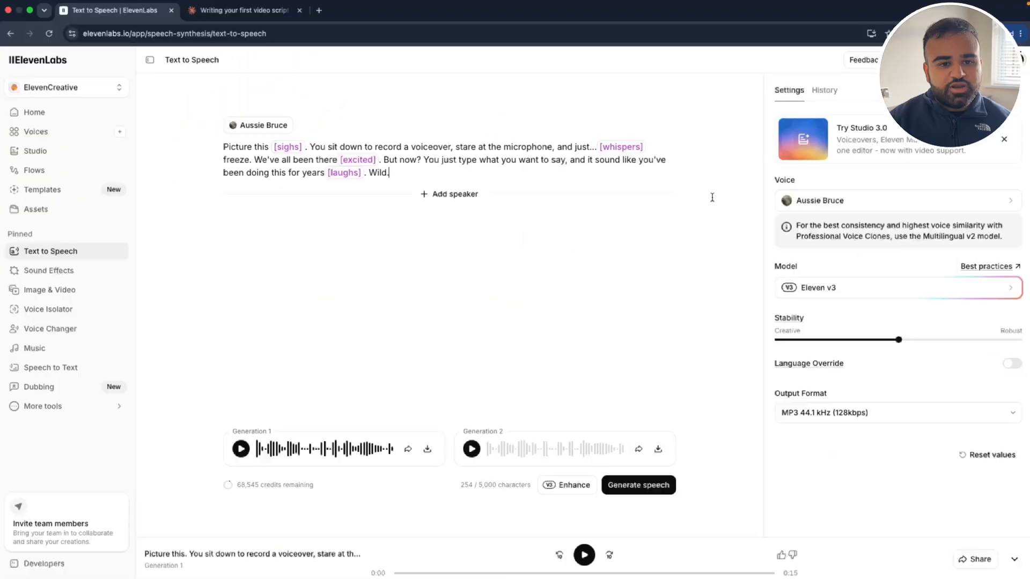
{"action": "left_click", "coordinate": [663, 485]}
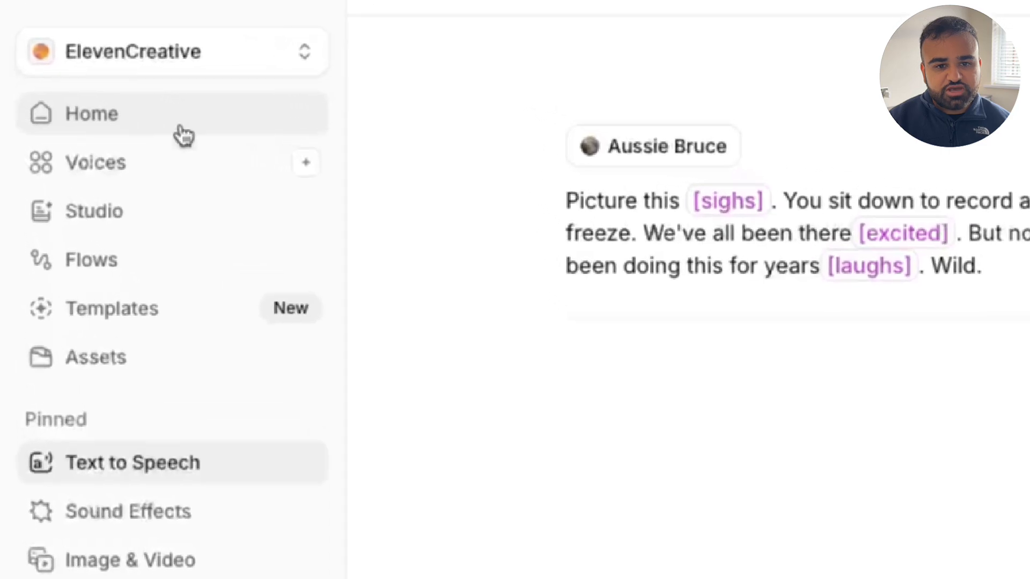
Step: Open the Voices library and look through the trending voices, the collections handpicked by use case and the Iconic Voices
{"action": "left_click", "coordinate": [69, 137]}
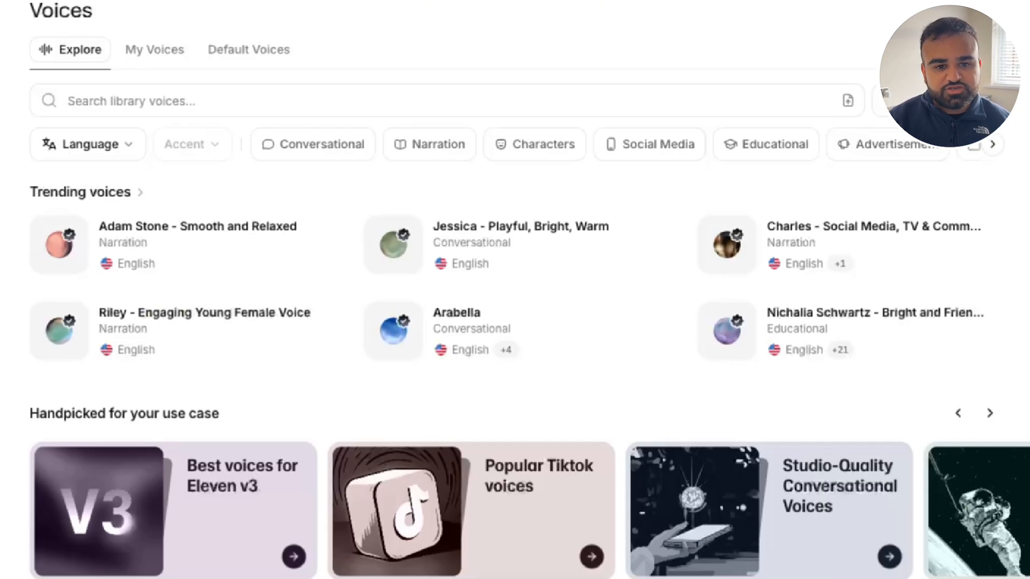
{"action": "scroll", "coordinate": [515, 289], "scroll_direction": "down", "scroll_amount": 5}
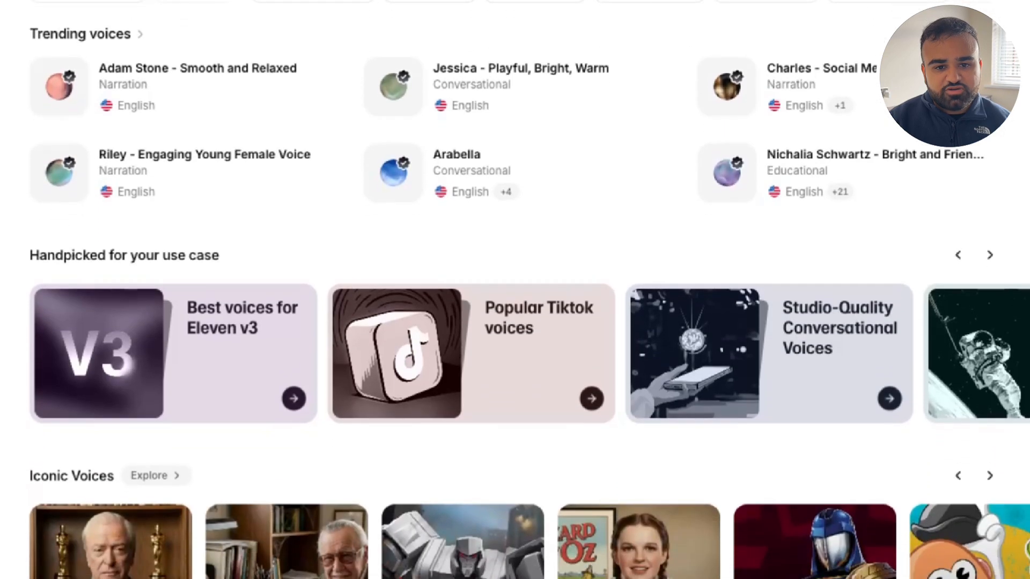
{"action": "scroll", "coordinate": [515, 290], "scroll_direction": "down", "scroll_amount": 3}
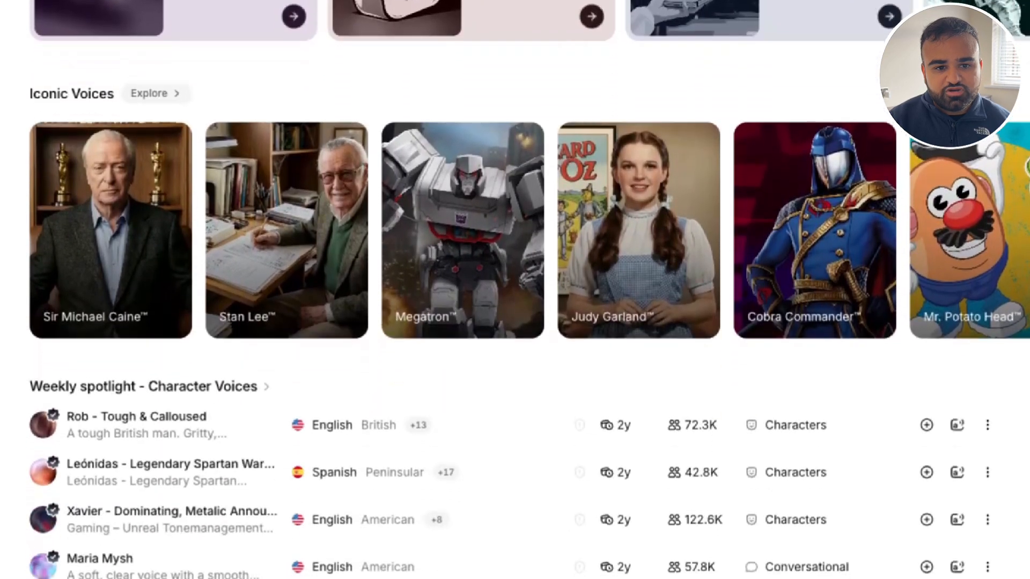
{"action": "scroll", "coordinate": [515, 252], "scroll_direction": "right", "scroll_amount": 15}
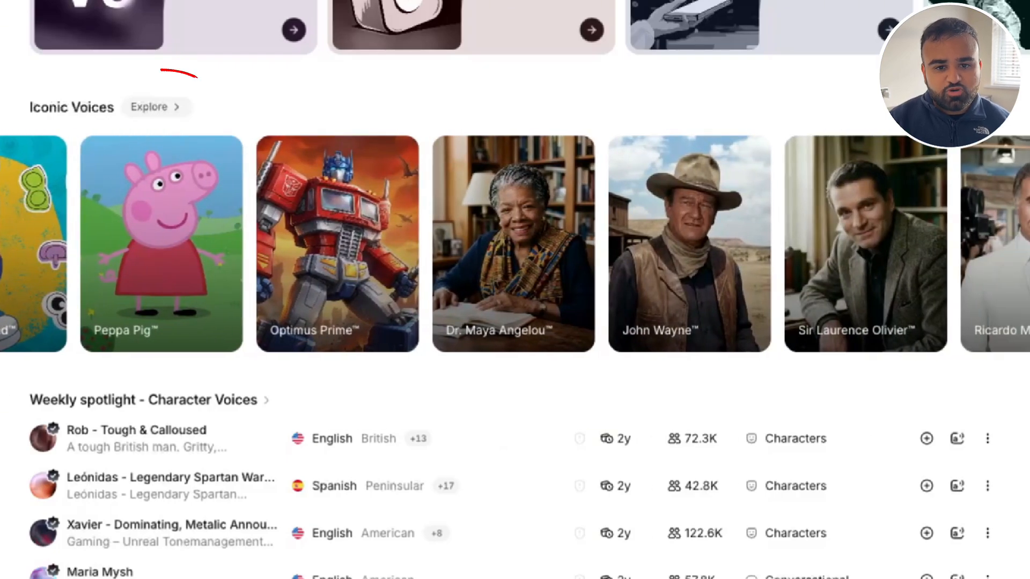
{"action": "left_click", "coordinate": [154, 107]}
{"action": "scroll", "coordinate": [268, 224], "scroll_direction": "down", "scroll_amount": 3}
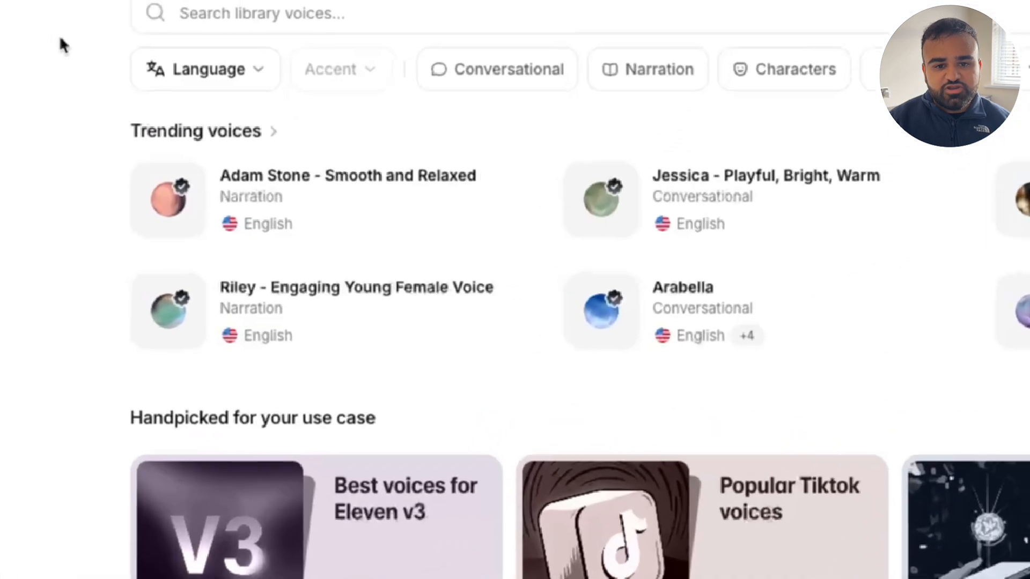
Step: Copy the voice ID of the trending "Smooth and Relaxed" narration voice and paste it into the Text to Speech voice search
{"action": "left_click", "coordinate": [458, 281]}
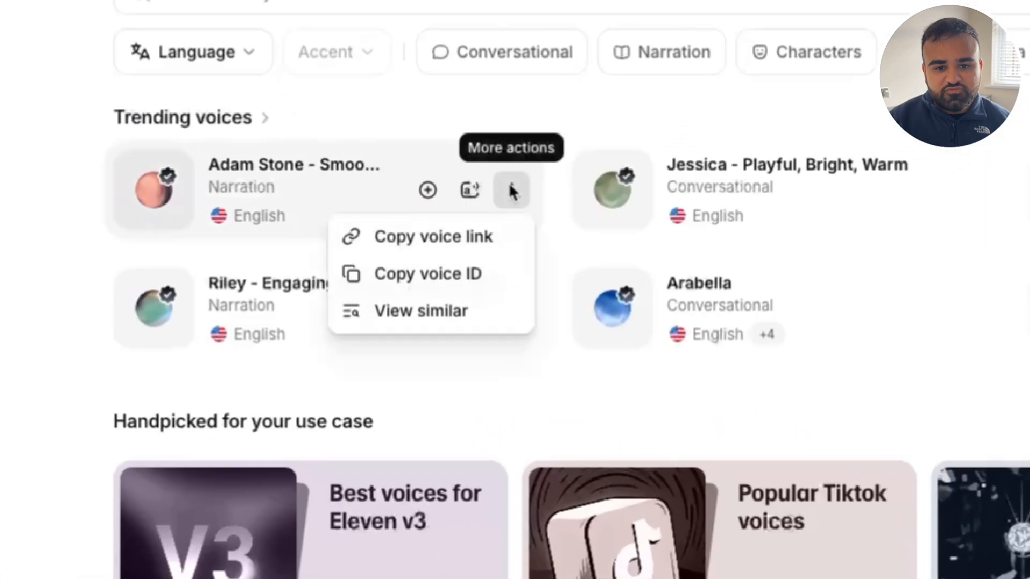
{"action": "left_click", "coordinate": [470, 276]}
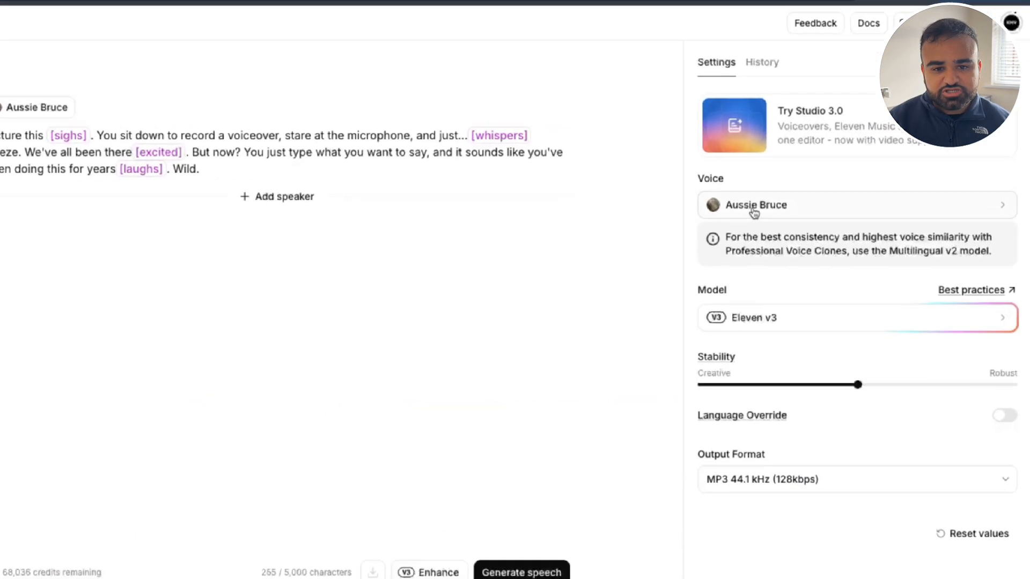
{"action": "left_click", "coordinate": [673, 217]}
{"action": "right_click", "coordinate": [715, 116]}
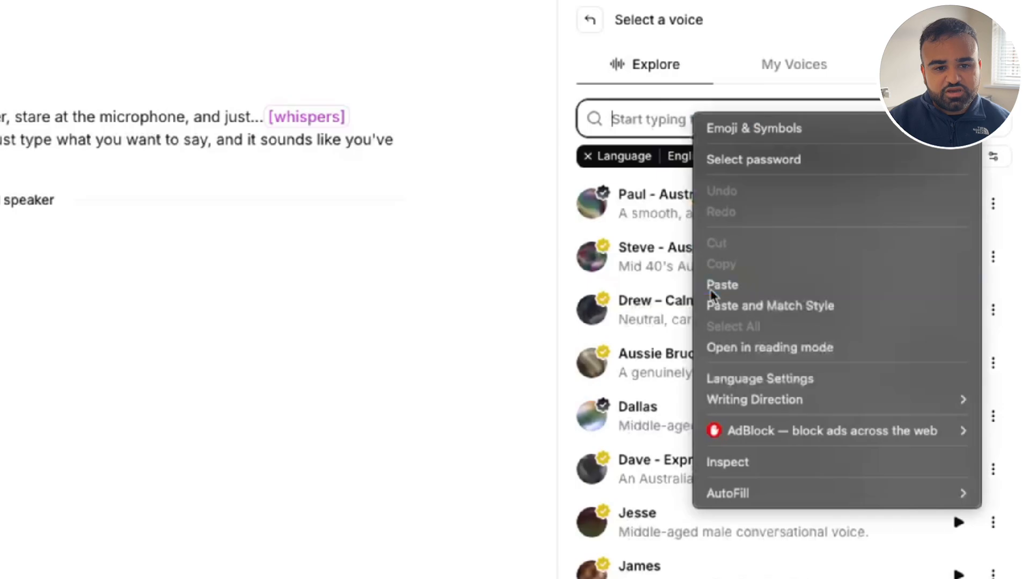
{"action": "left_click", "coordinate": [744, 281]}
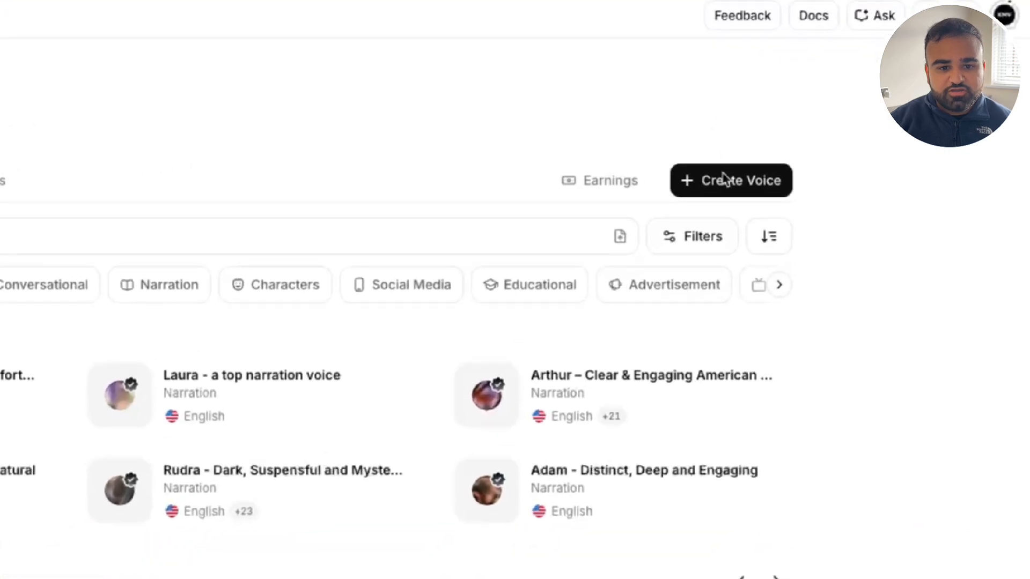
Step: Start an Instant Voice Clone and record a sample of at least 10 seconds with the Bumblebee II USB Microphone
{"action": "left_click", "coordinate": [768, 179]}
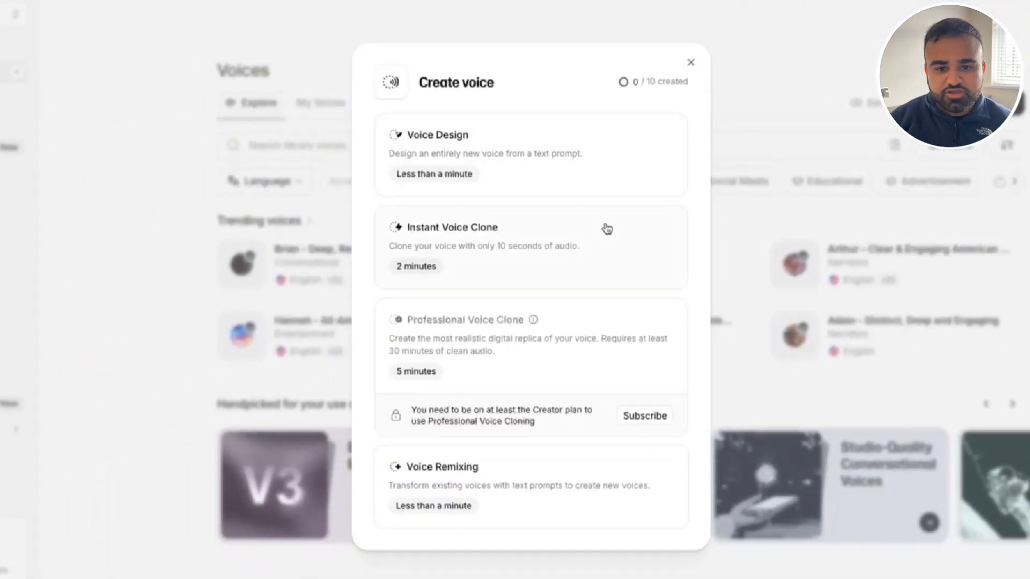
{"action": "left_click", "coordinate": [607, 229]}
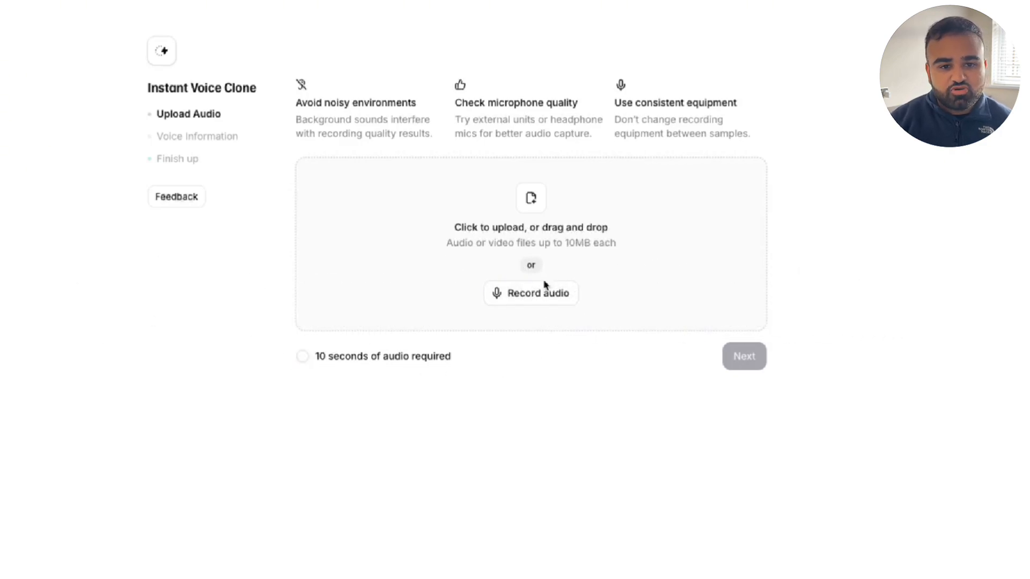
{"action": "left_click", "coordinate": [510, 293]}
{"action": "left_click", "coordinate": [519, 244]}
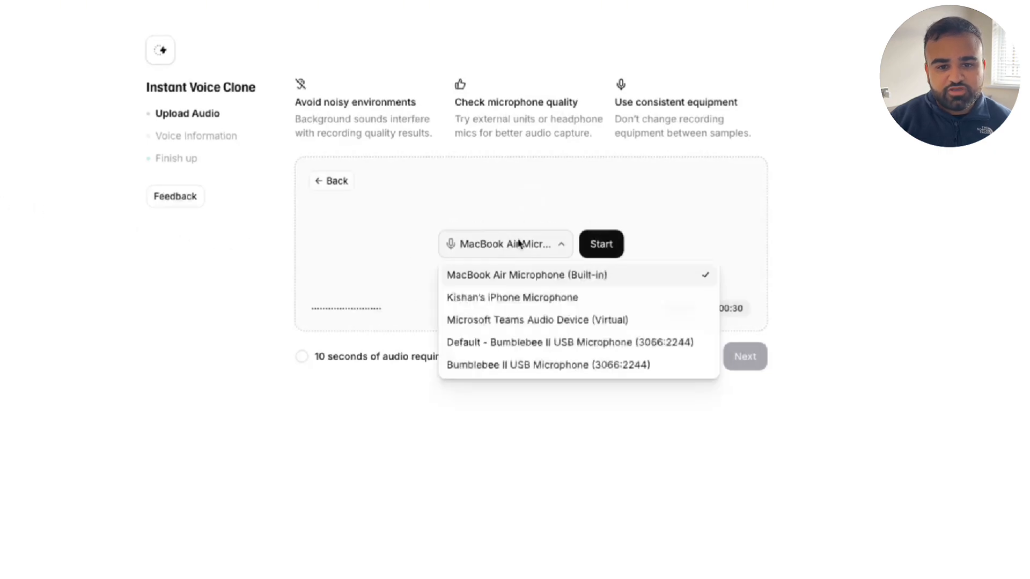
{"action": "left_click", "coordinate": [494, 365]}
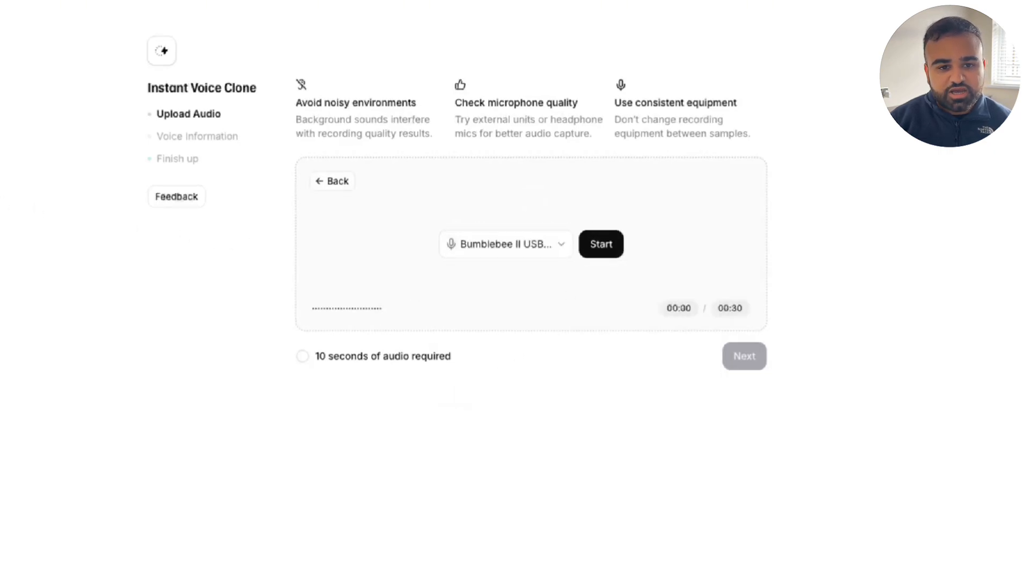
{"action": "left_click", "coordinate": [600, 244]}
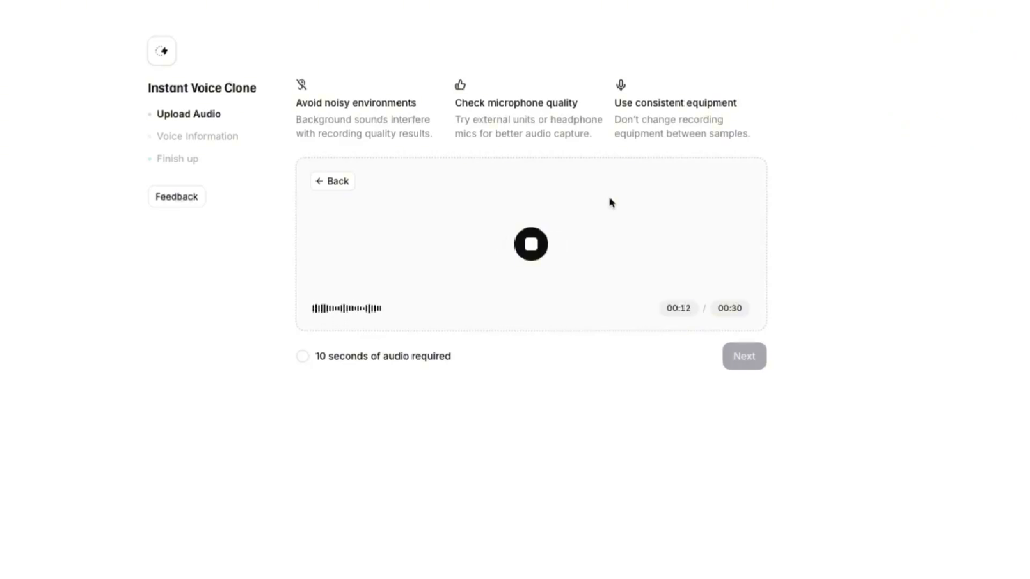
{"action": "left_click", "coordinate": [531, 244]}
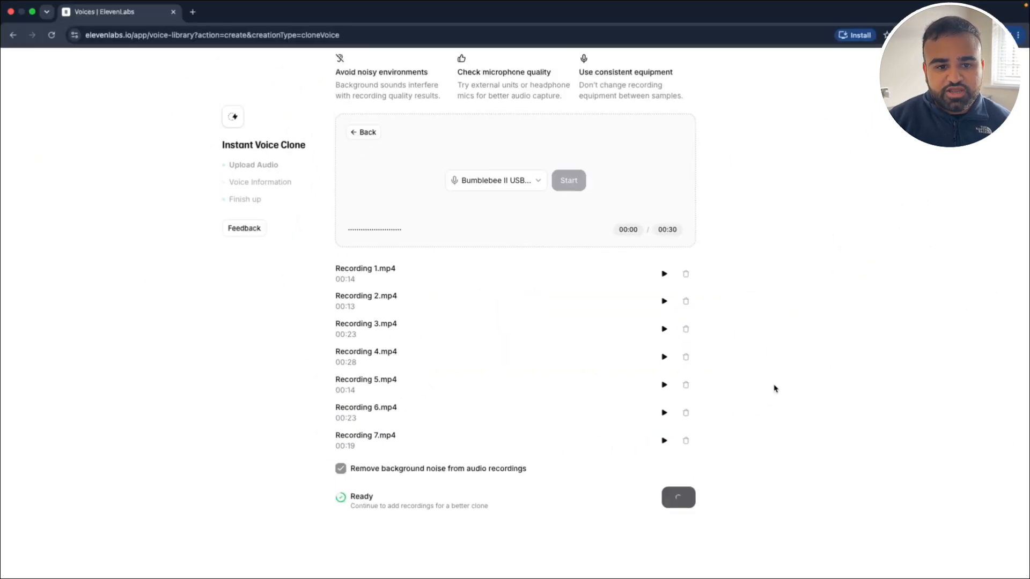
Step: Name the voice clone with the speaker's first name, describe it as "My voice clone", confirm the consent statement, save it and skip the try-out suggestions
{"action": "type", "text": "Kishan"}
{"action": "left_click", "coordinate": [426, 345]}
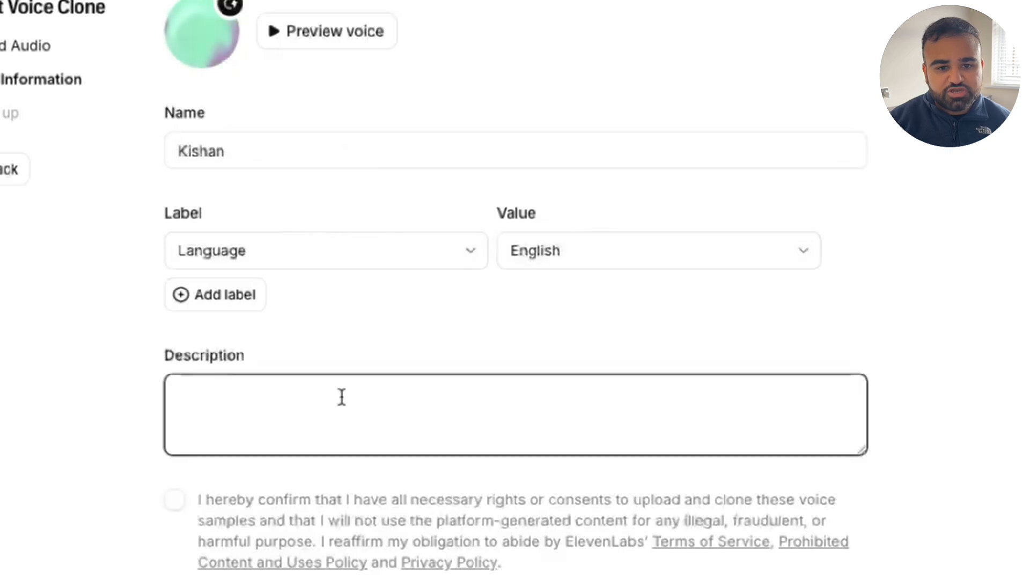
{"action": "type", "text": "My voice clone"}
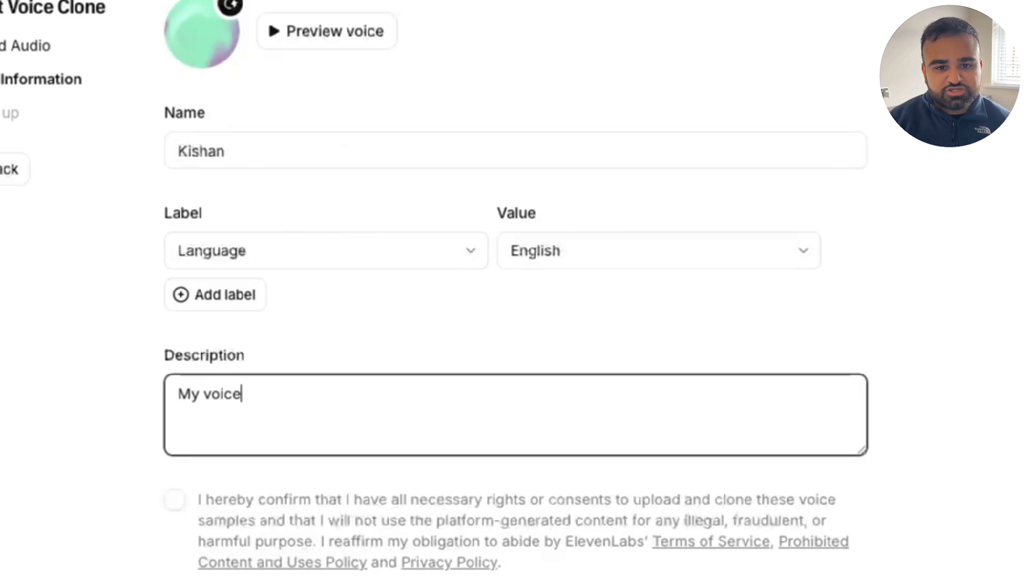
{"action": "left_click", "coordinate": [166, 502]}
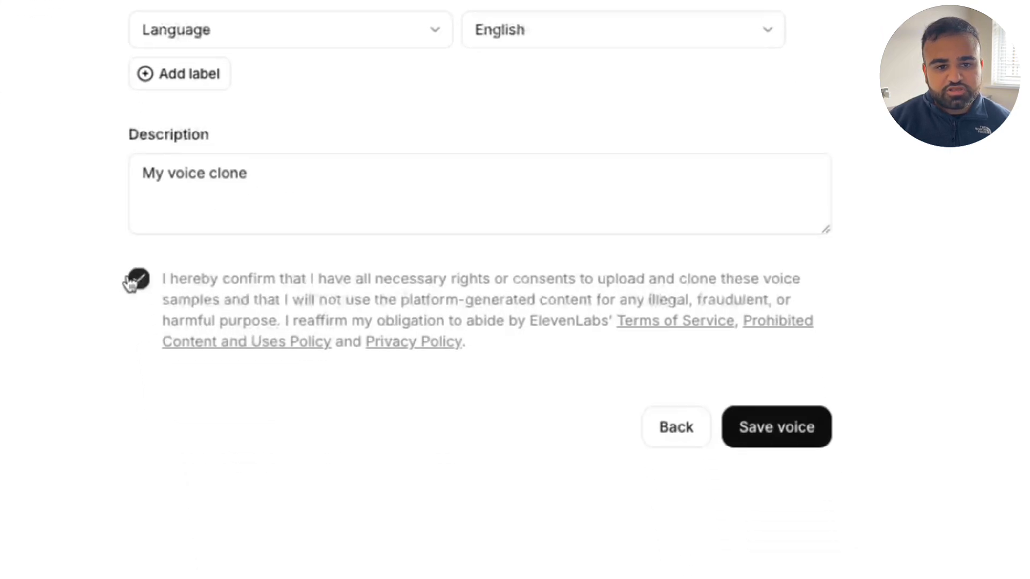
{"action": "left_click", "coordinate": [776, 427]}
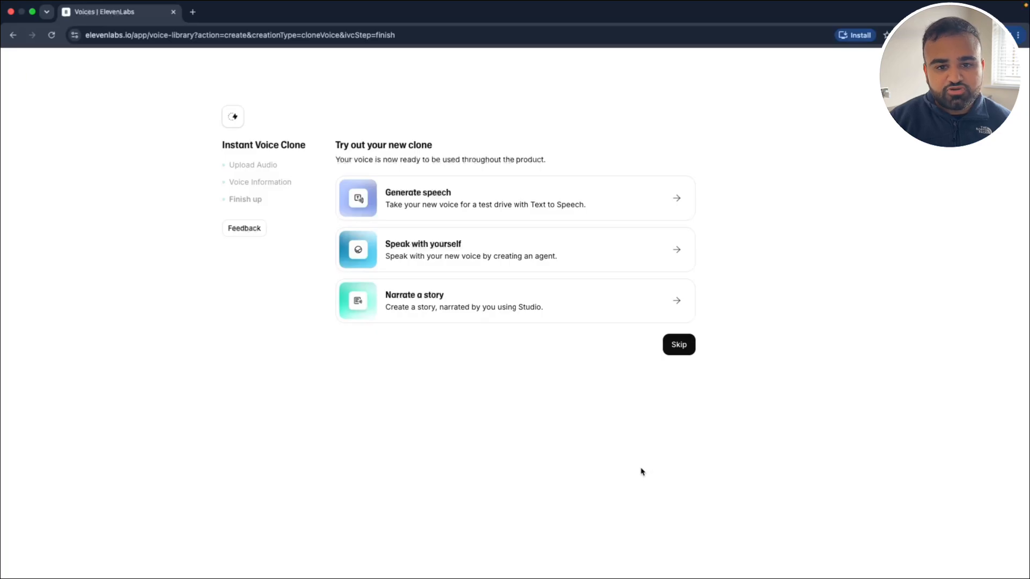
{"action": "left_click", "coordinate": [677, 346]}
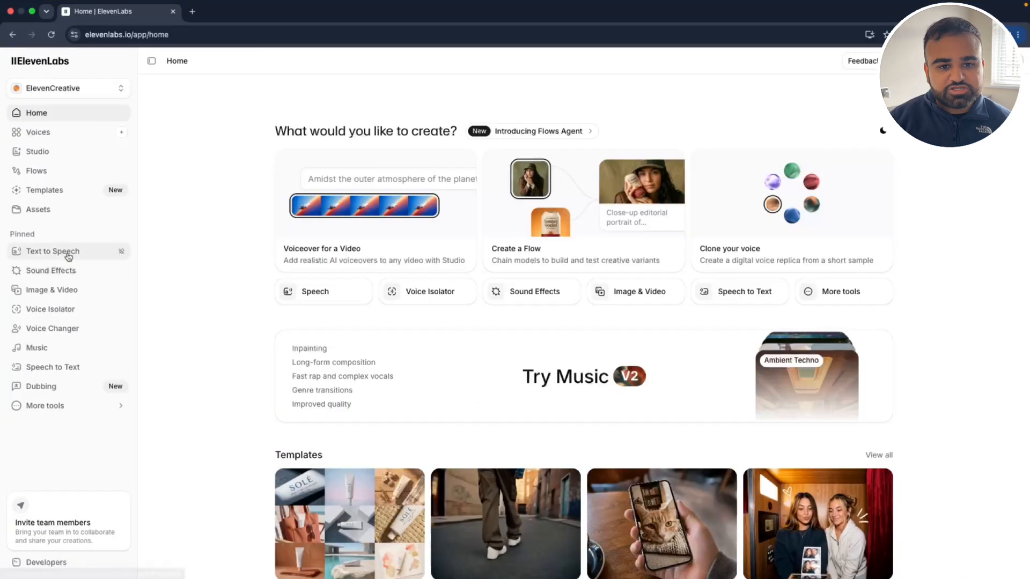
Step: In Text to Speech, preview the personal clone described as "My voice clone", select it as the voice and generate the speech
{"action": "left_click", "coordinate": [68, 256]}
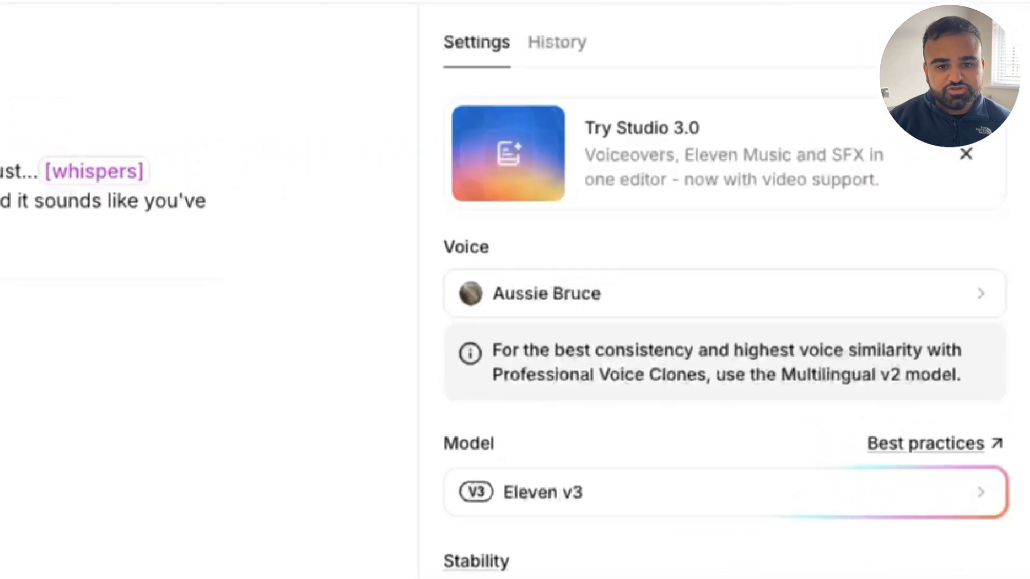
{"action": "left_click", "coordinate": [857, 198]}
{"action": "left_click", "coordinate": [702, 98]}
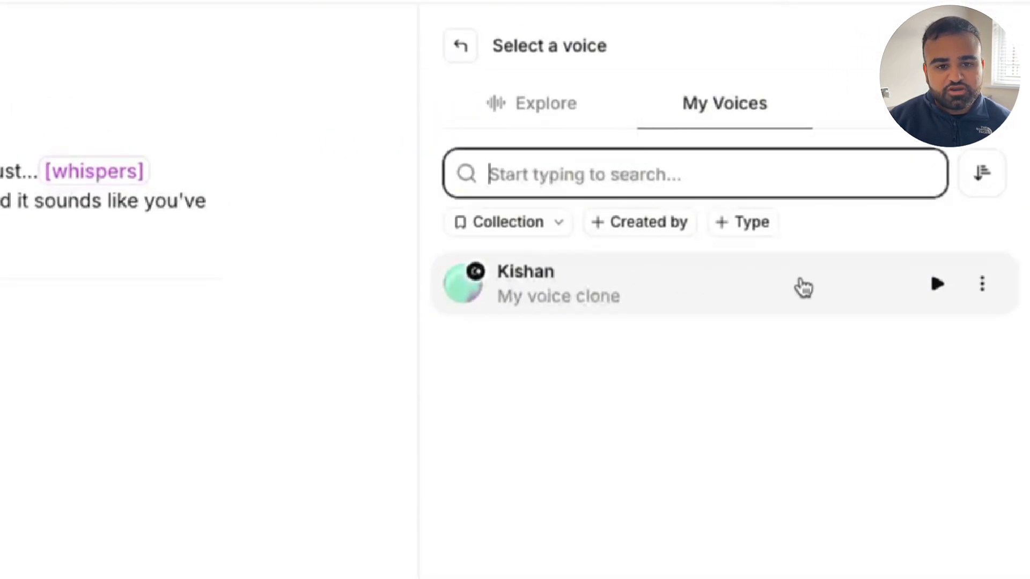
{"action": "left_click", "coordinate": [934, 289]}
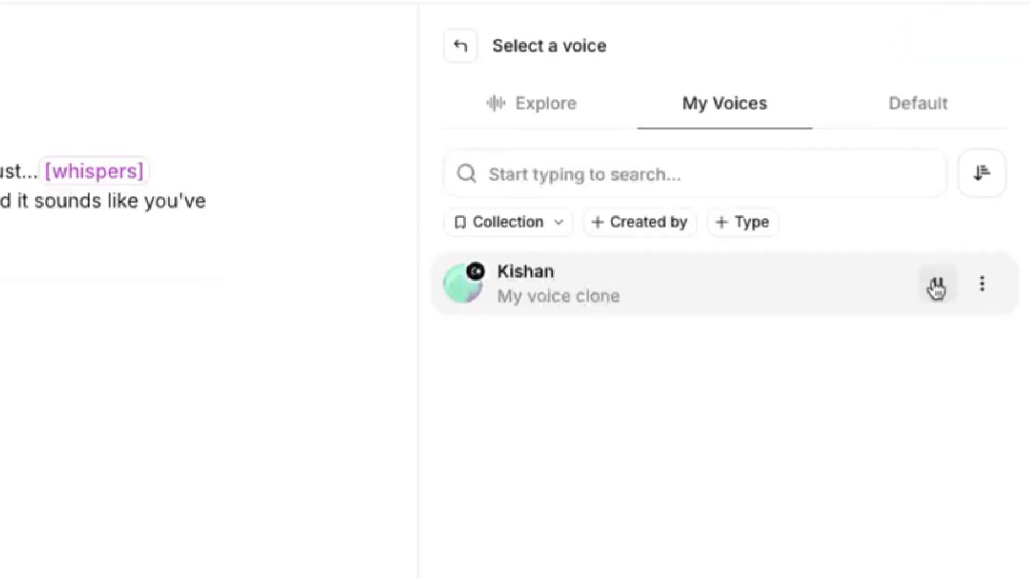
{"action": "left_click", "coordinate": [669, 285]}
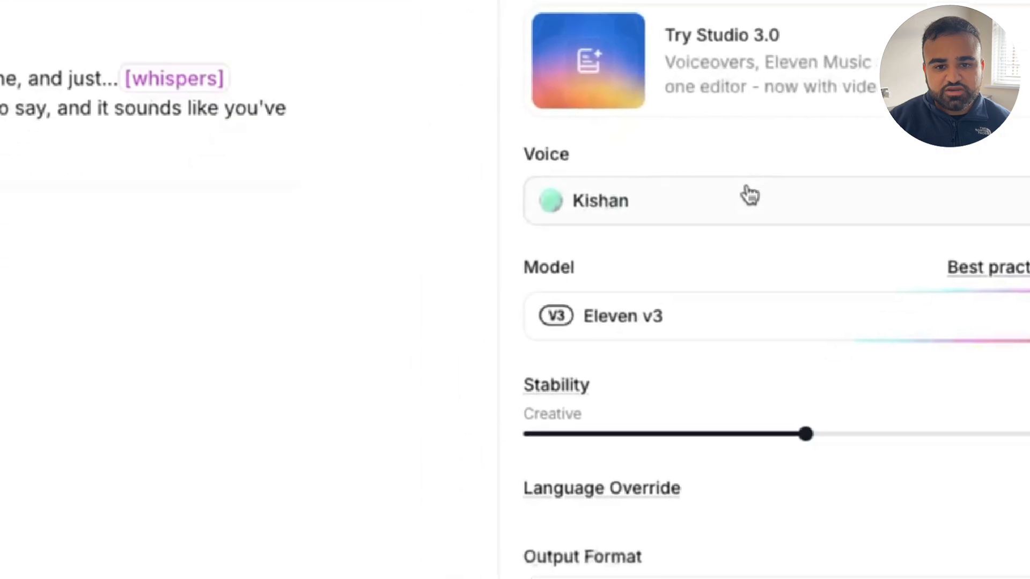
{"action": "left_click", "coordinate": [512, 502]}
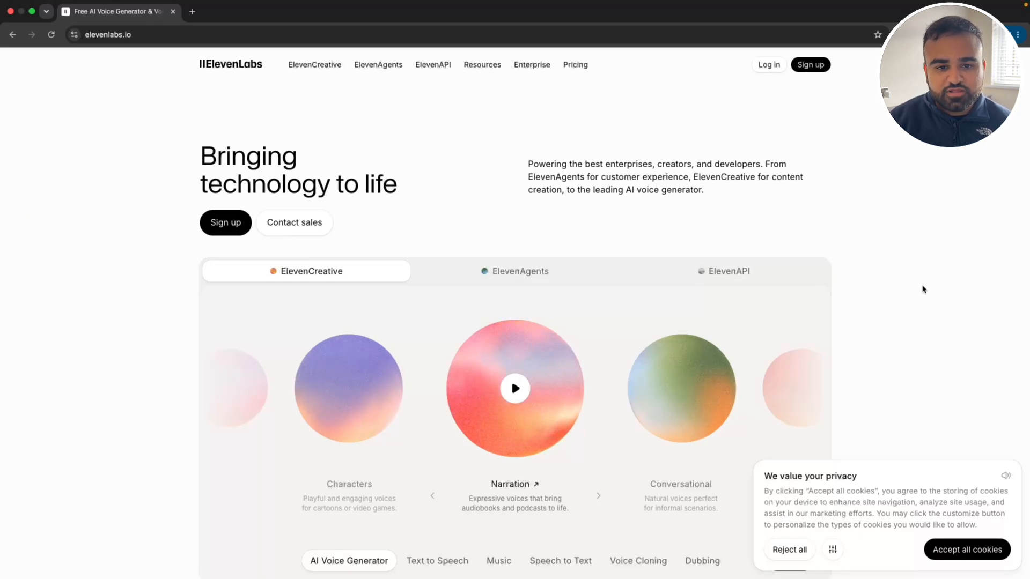
{"action": "left_click", "coordinate": [960, 549]}
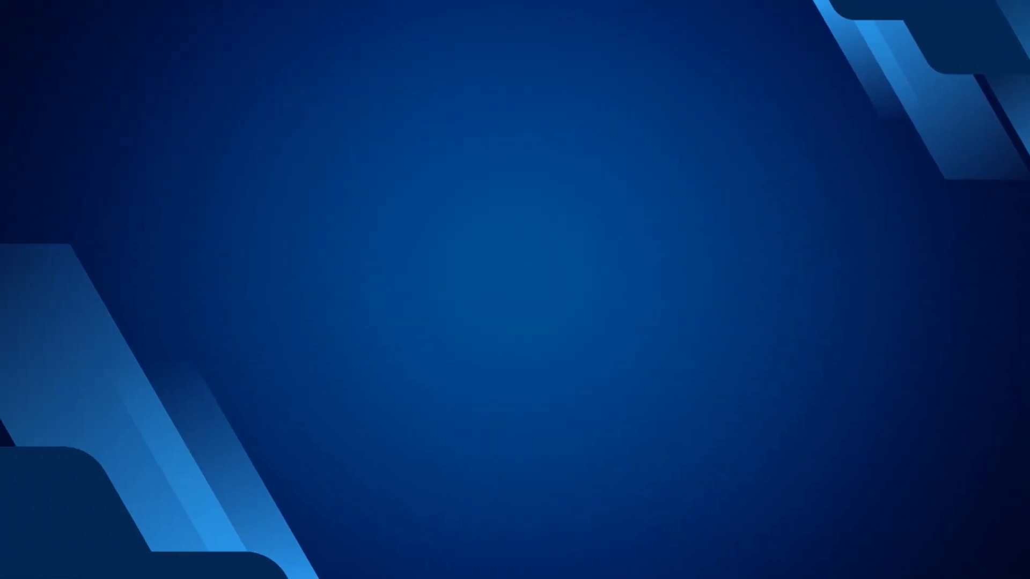